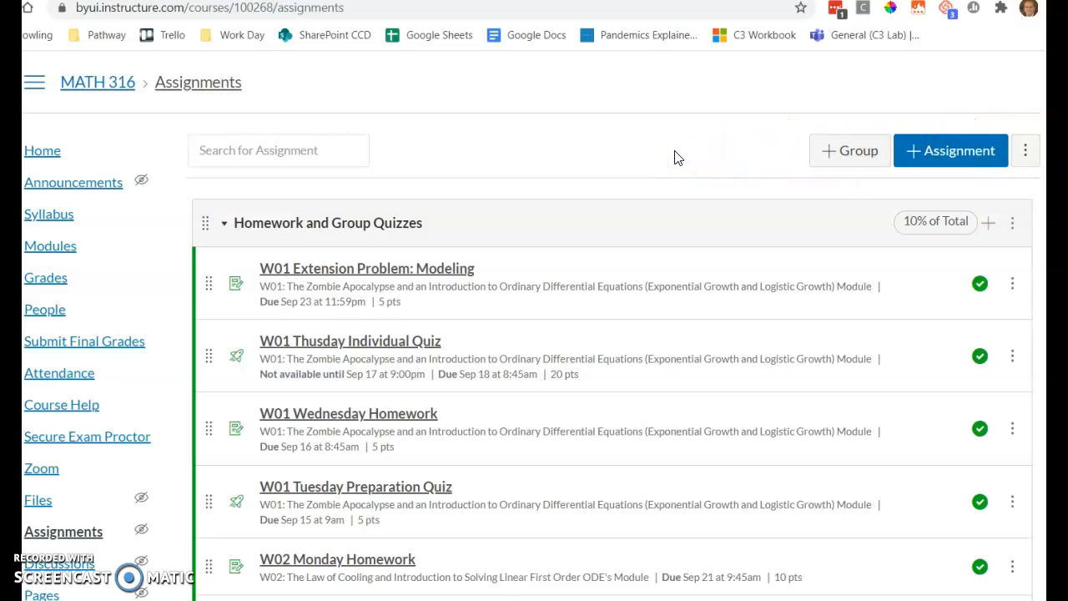
Open the Assignment Groups Weight settings, switch final-grade weighting off and on again, and close them without saving
scroll(678, 158, "down", 15)
scroll(678, 158, "up", 5)
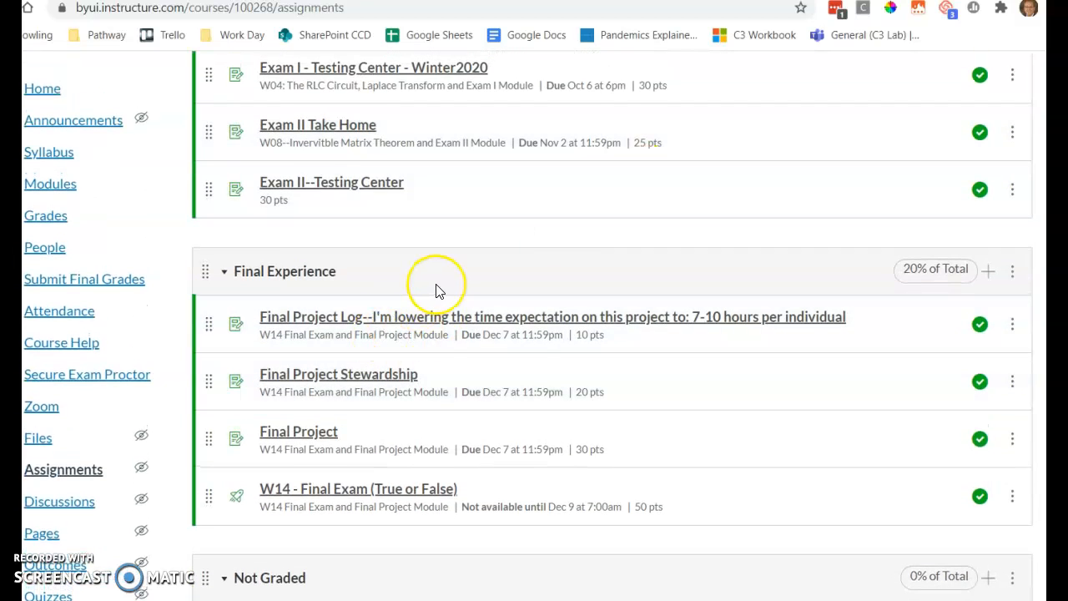
scroll(436, 288, "up", 4)
scroll(356, 352, "up", 10)
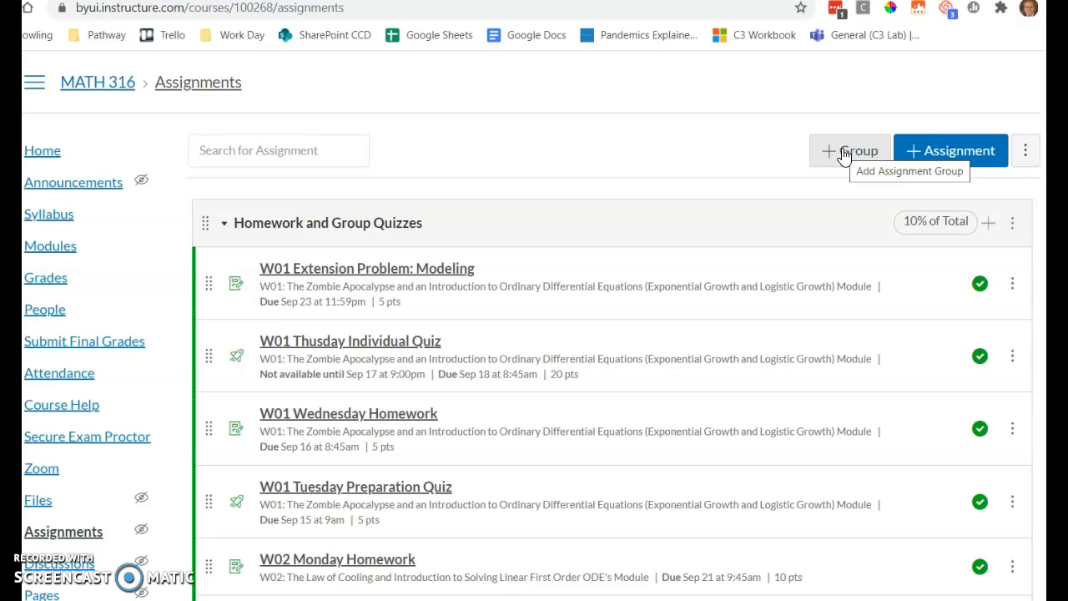
left_click(1025, 154)
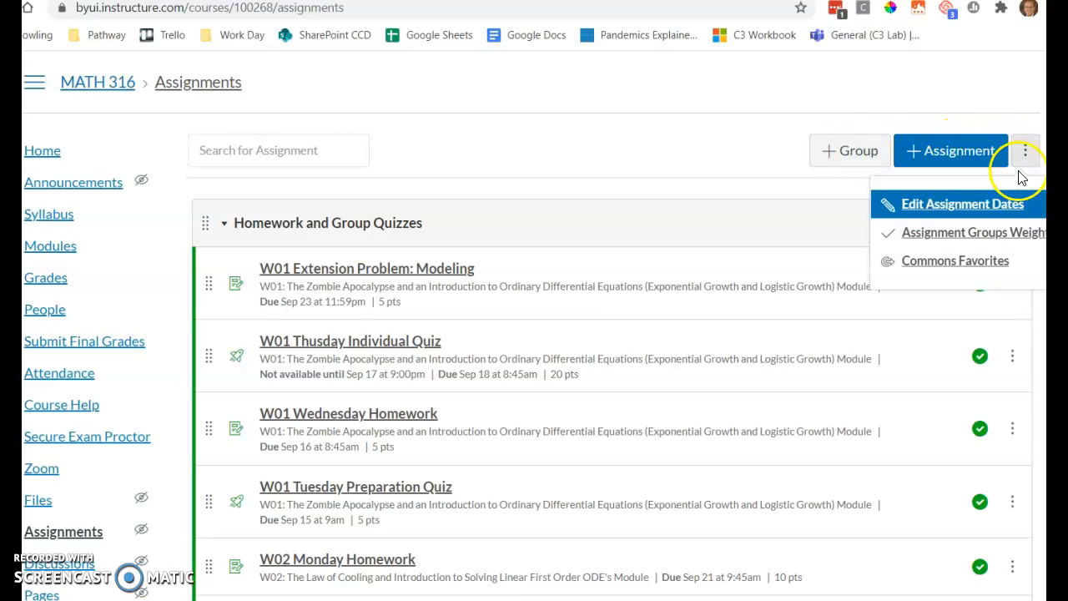
left_click(983, 232)
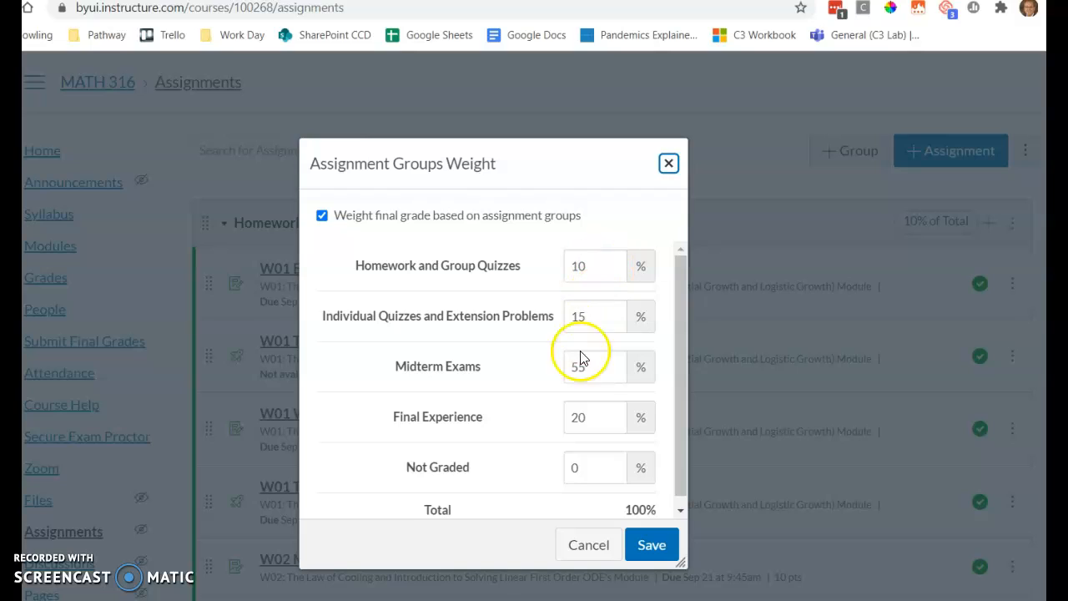
left_click(572, 463)
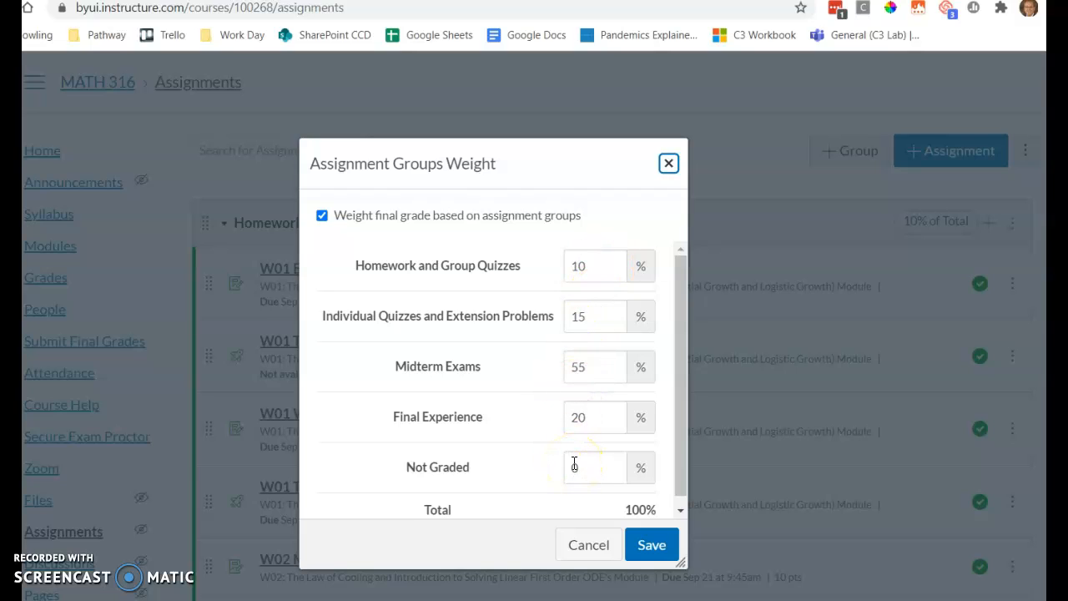
left_click(322, 217)
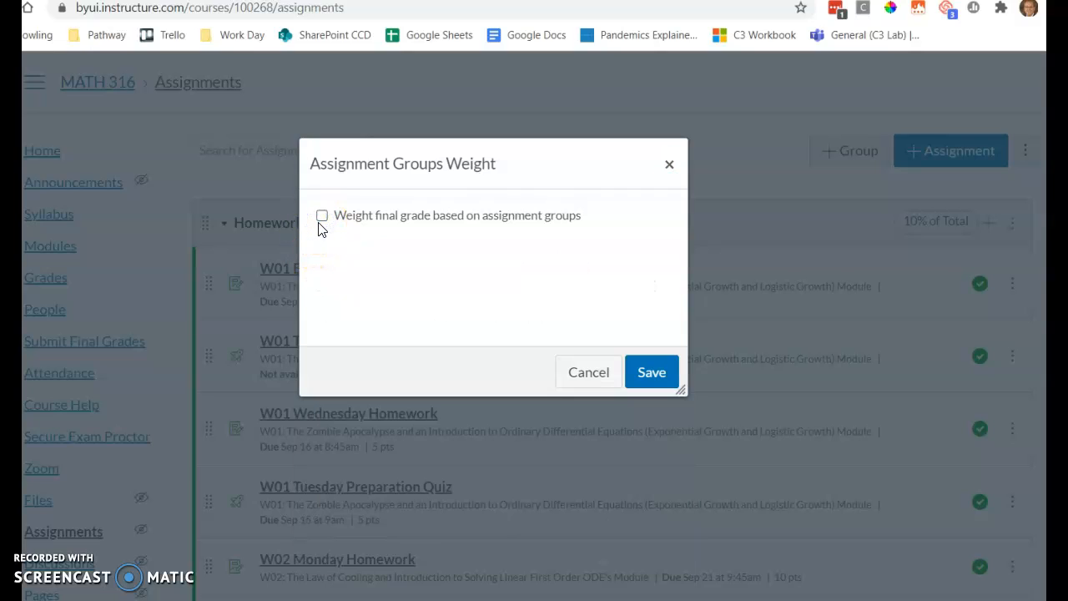
left_click(320, 222)
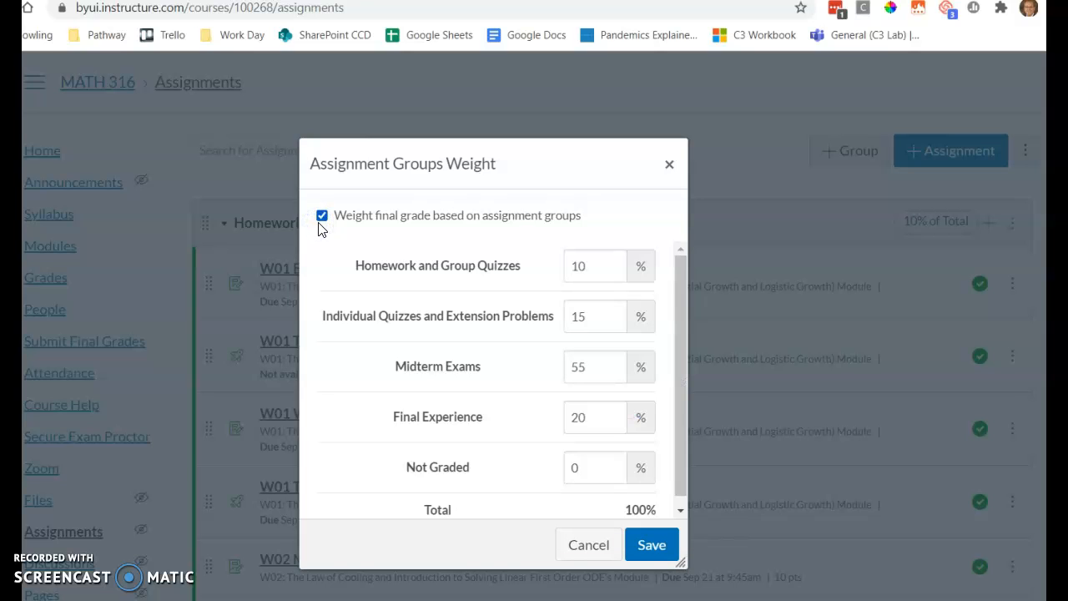
left_click(596, 543)
Open the "W02 Extension Problem : Visualizing and Solving" assignment and review its details and rubric
scroll(609, 334, "down", 15)
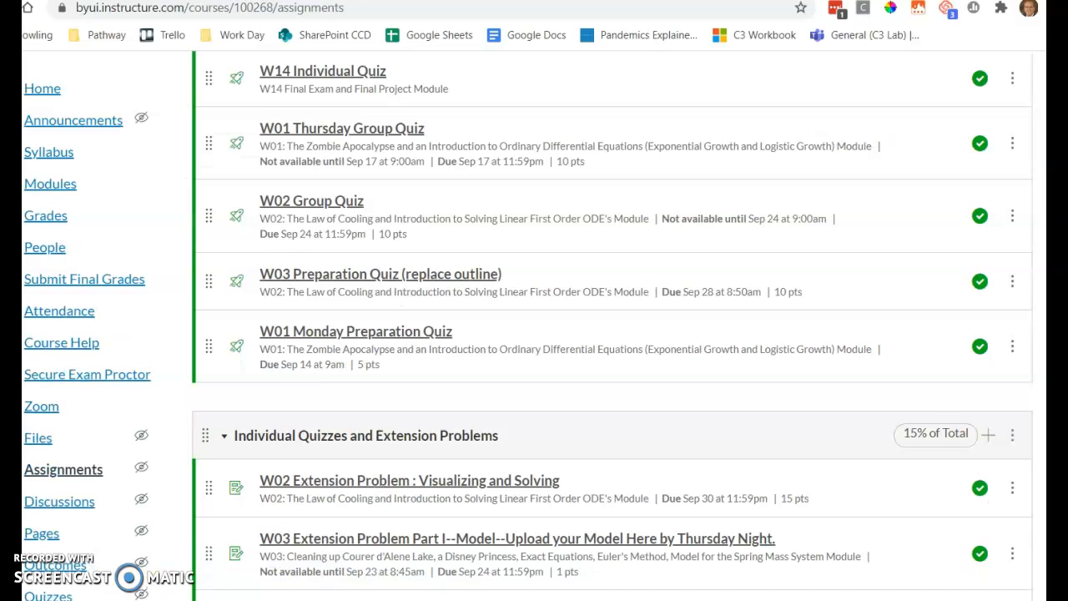
left_click(340, 483)
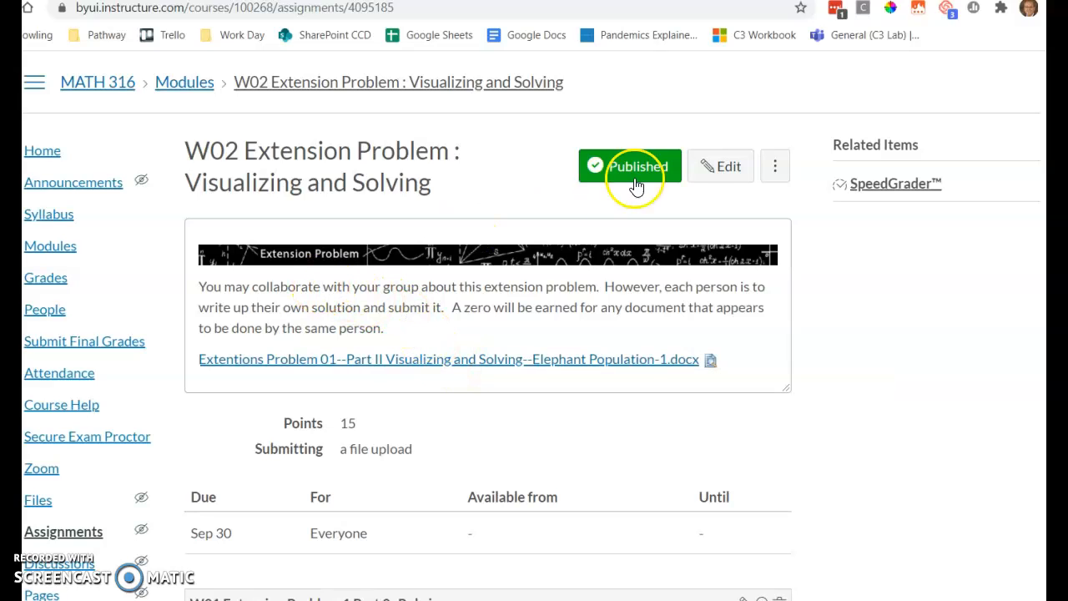
scroll(434, 470, "down", 4)
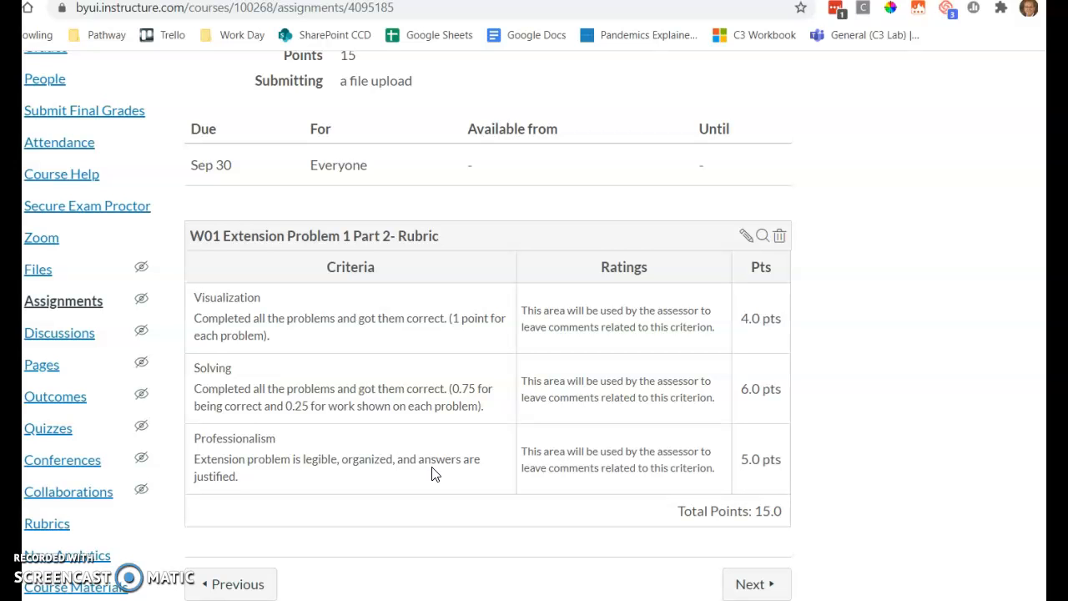
scroll(434, 474, "up", 4)
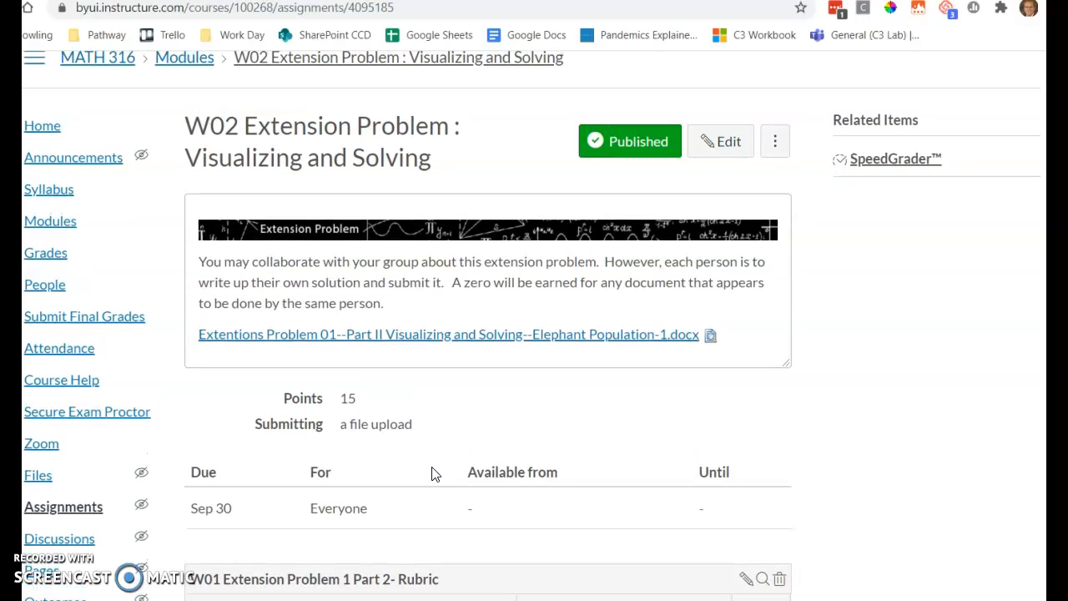
Edit the assignment description, turning the instruction paragraph into a numbered list with each of its three sentences as a separate item
left_click(729, 143)
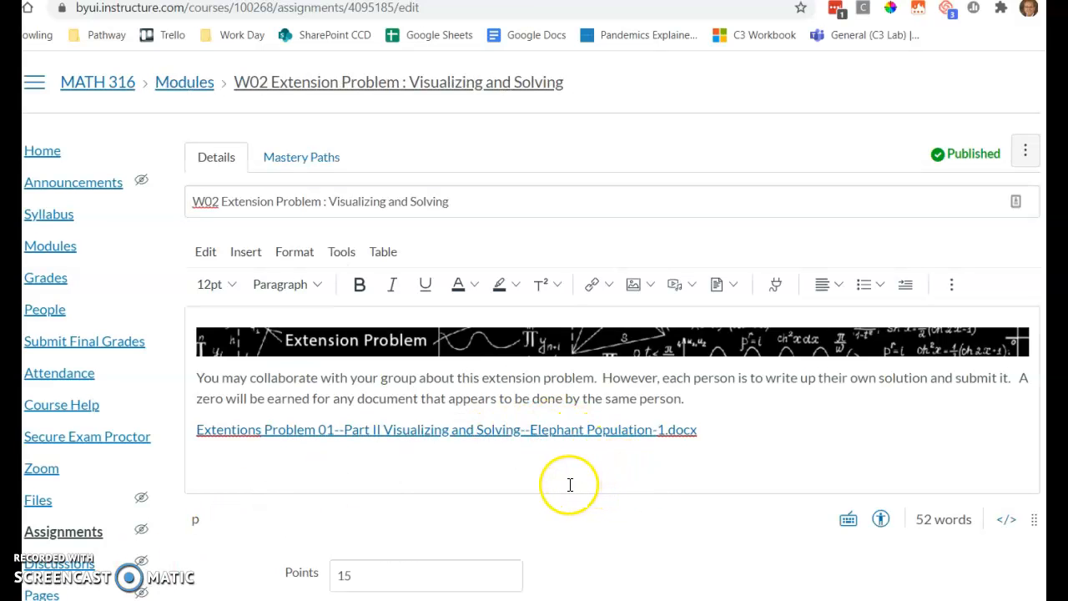
left_click(200, 380)
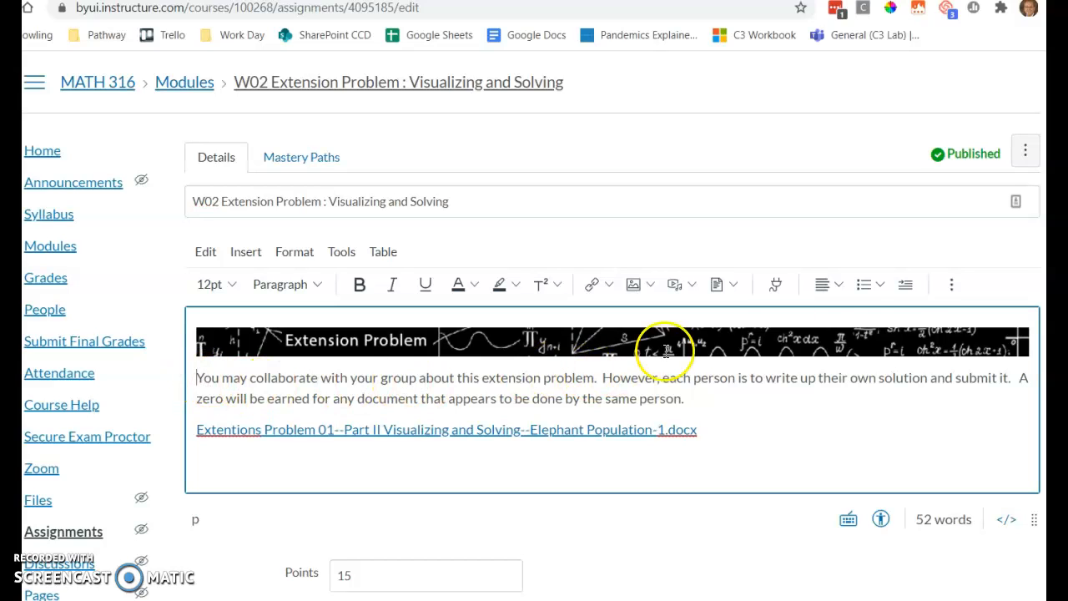
left_click(880, 286)
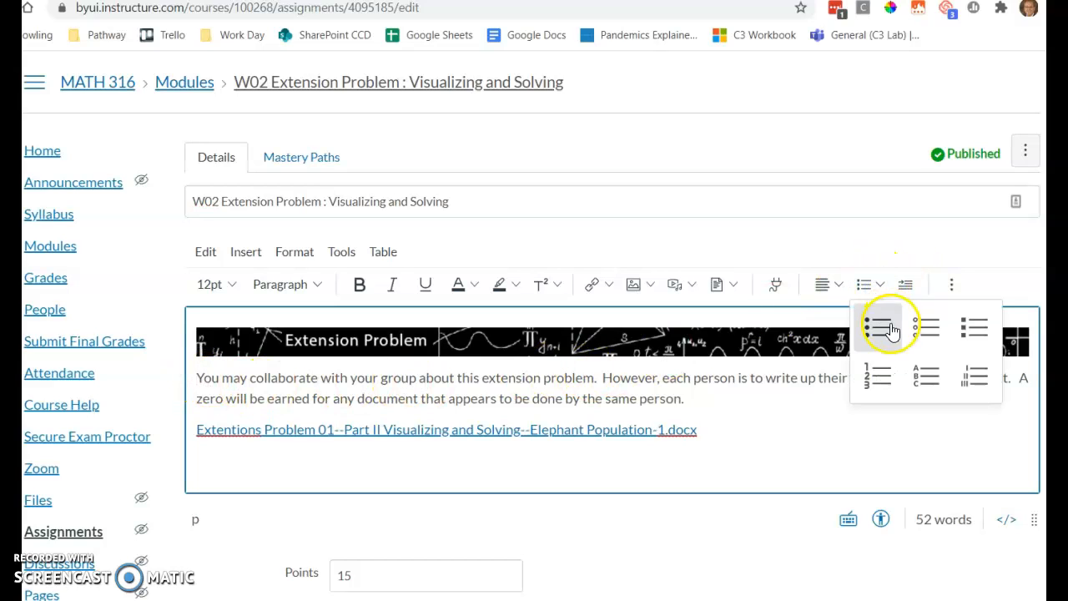
left_click(879, 373)
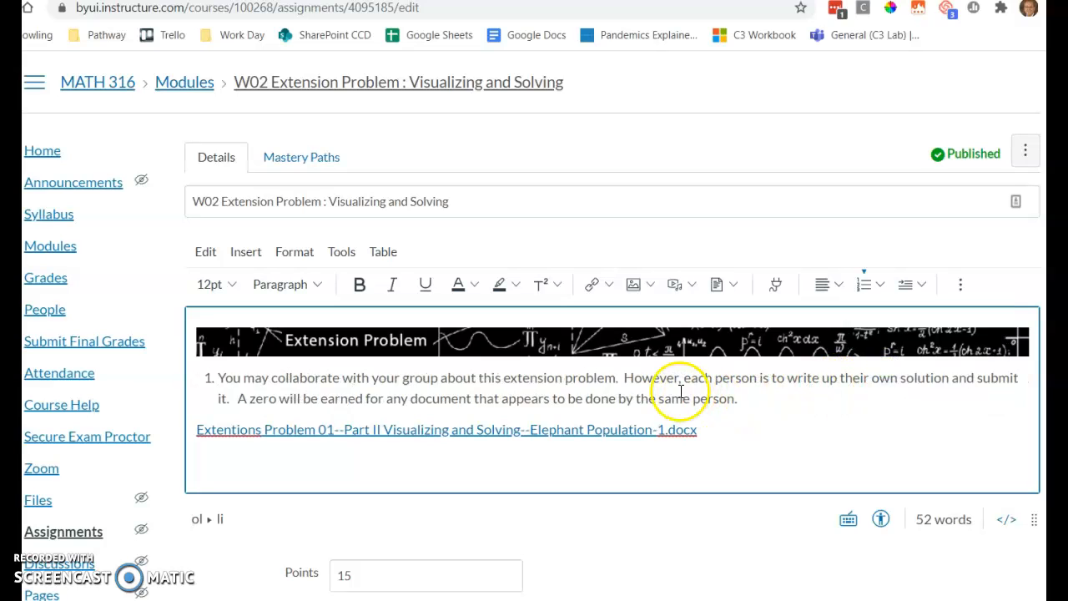
left_click(628, 378)
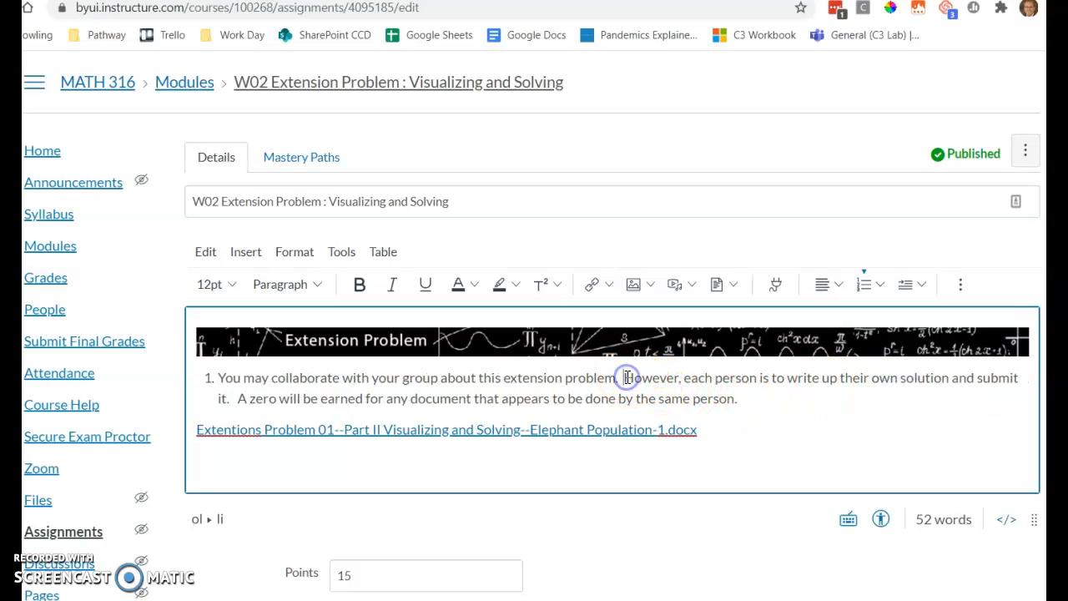
key("Return")
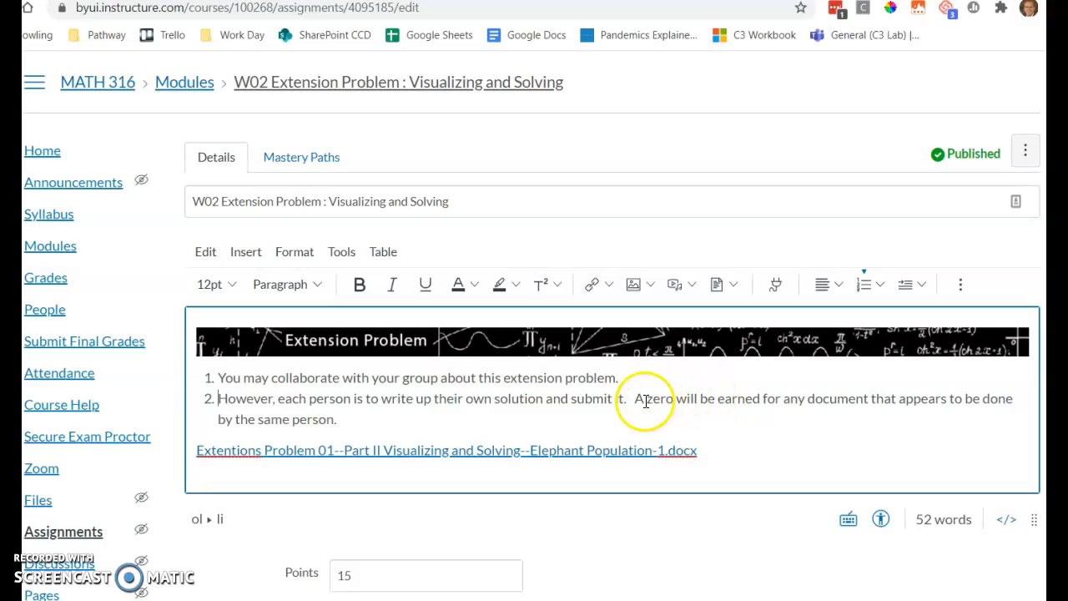
left_click(633, 402)
key("Return")
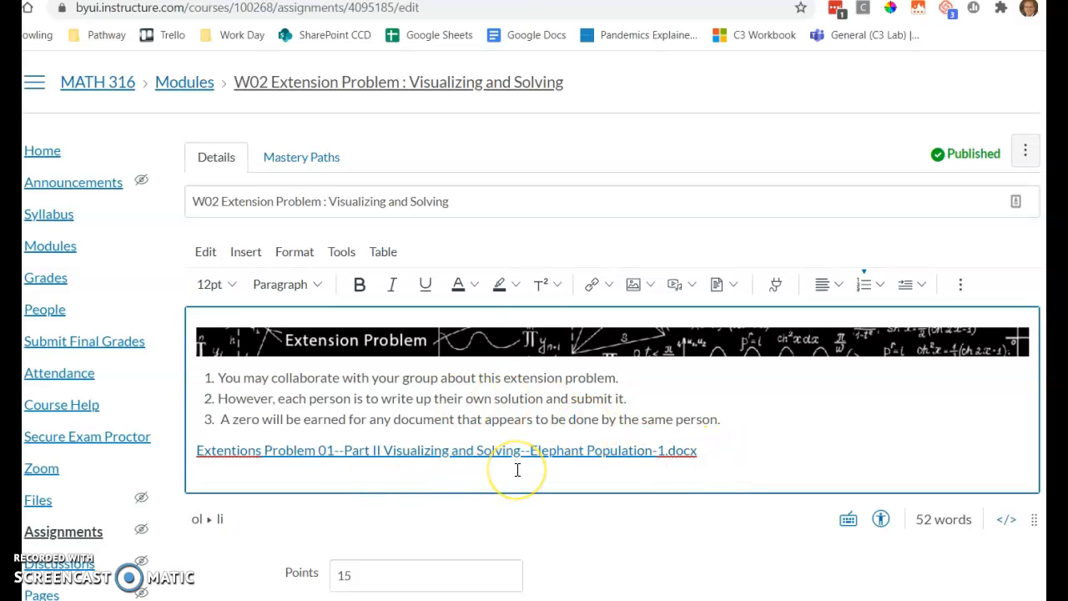
Mark the assignment as a group assignment to view the group options, and unmark it again
scroll(518, 470, "down", 3)
scroll(517, 470, "down", 3)
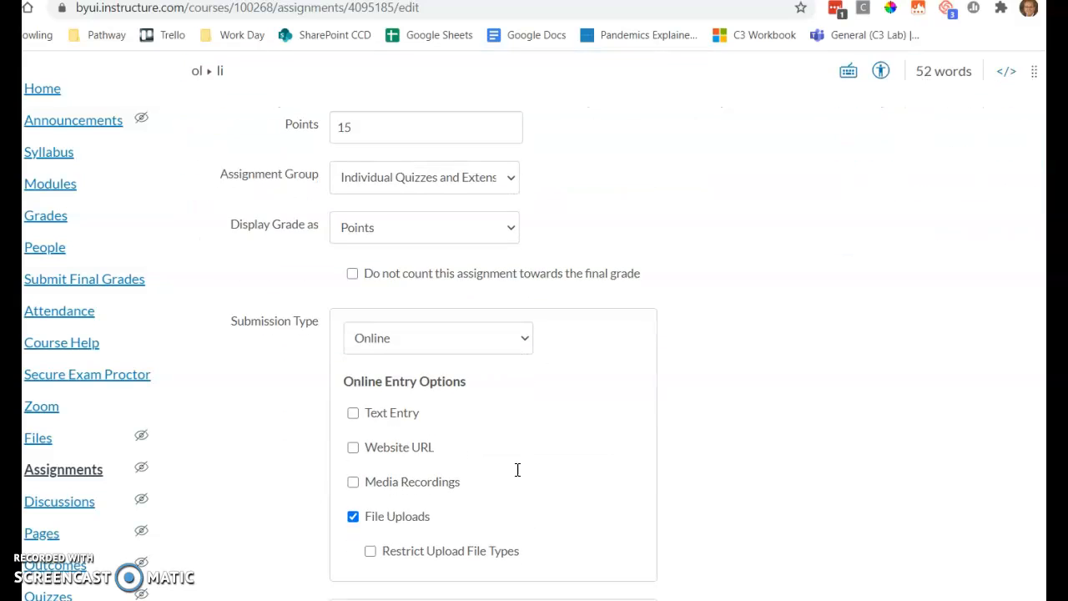
scroll(517, 470, "down", 3)
scroll(518, 470, "down", 3)
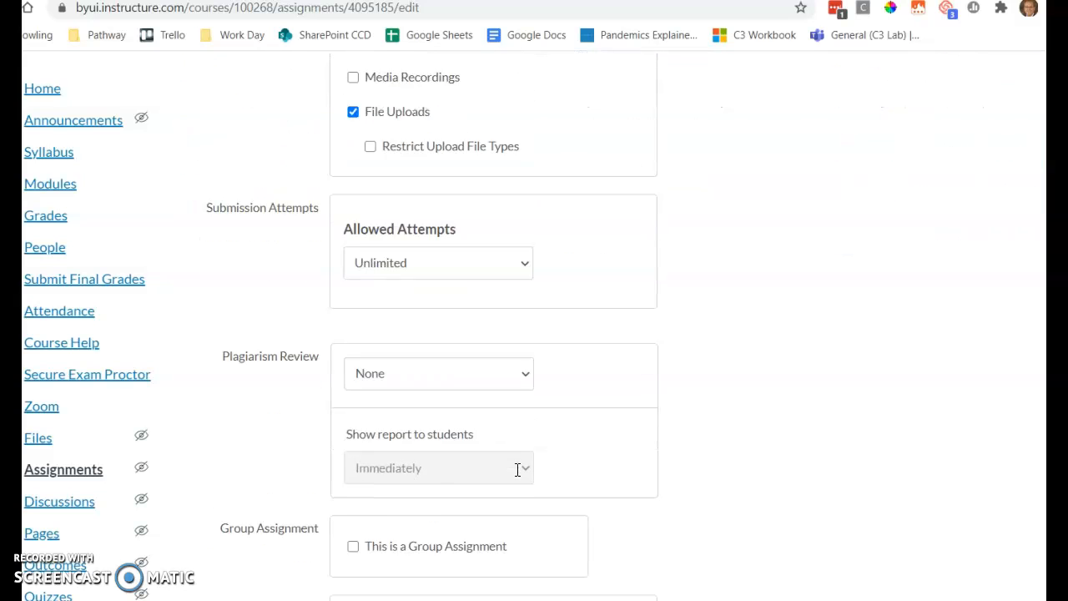
scroll(518, 469, "down", 2)
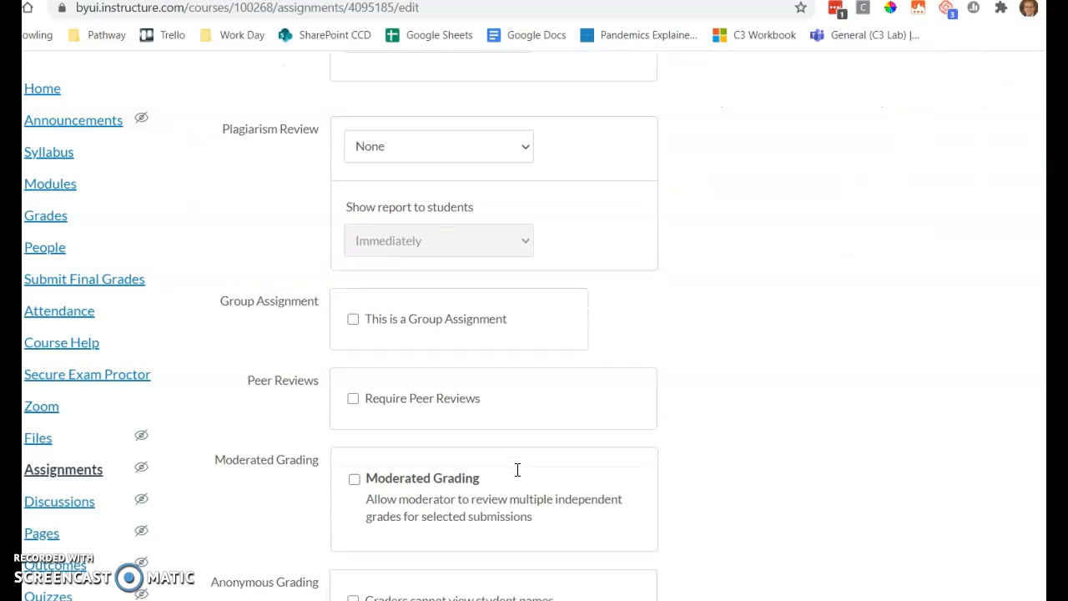
left_click(353, 322)
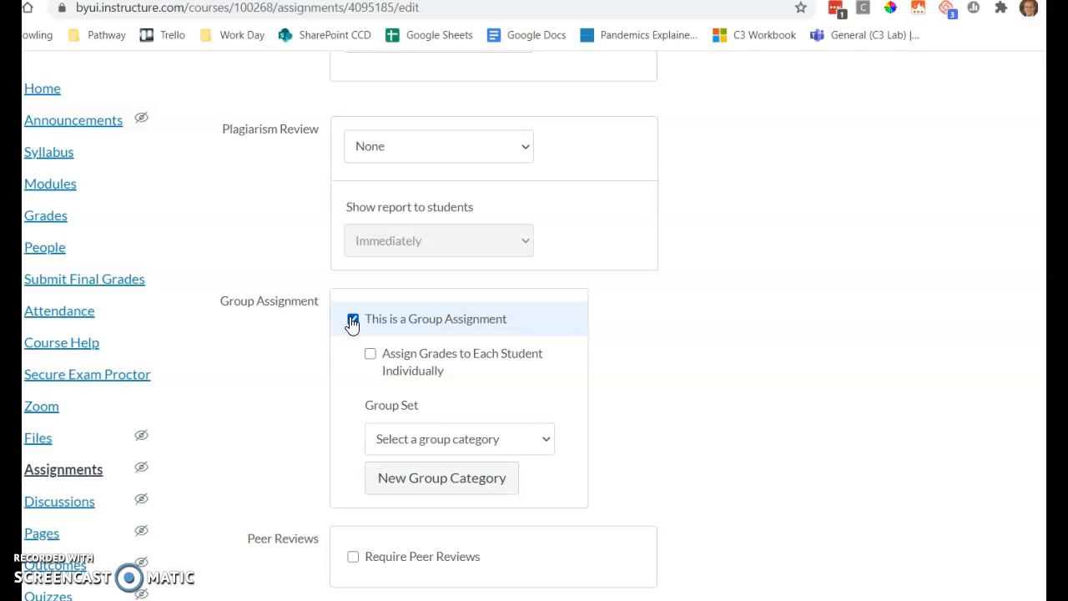
left_click(352, 320)
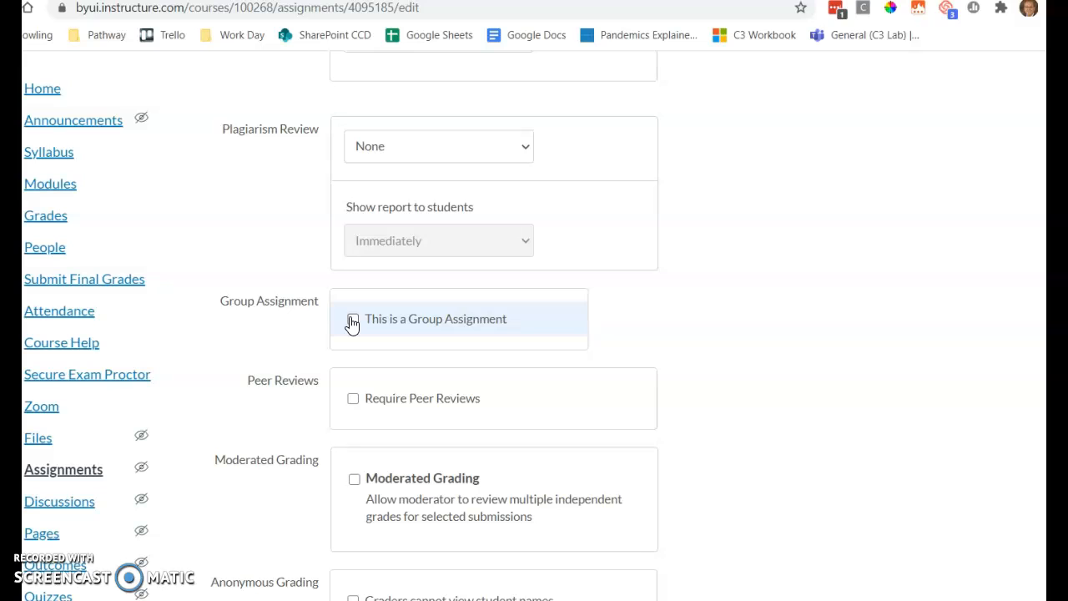
Turn Require Peer Reviews on to view its options, turn it off again, and cancel the assignment edits
left_click(351, 404)
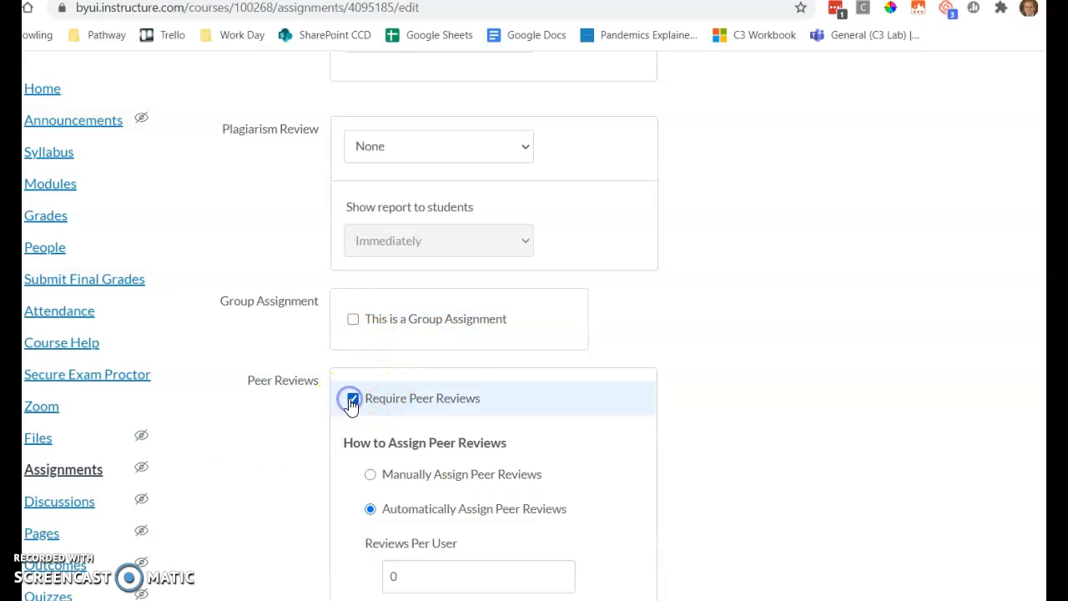
scroll(351, 404, "down", 2)
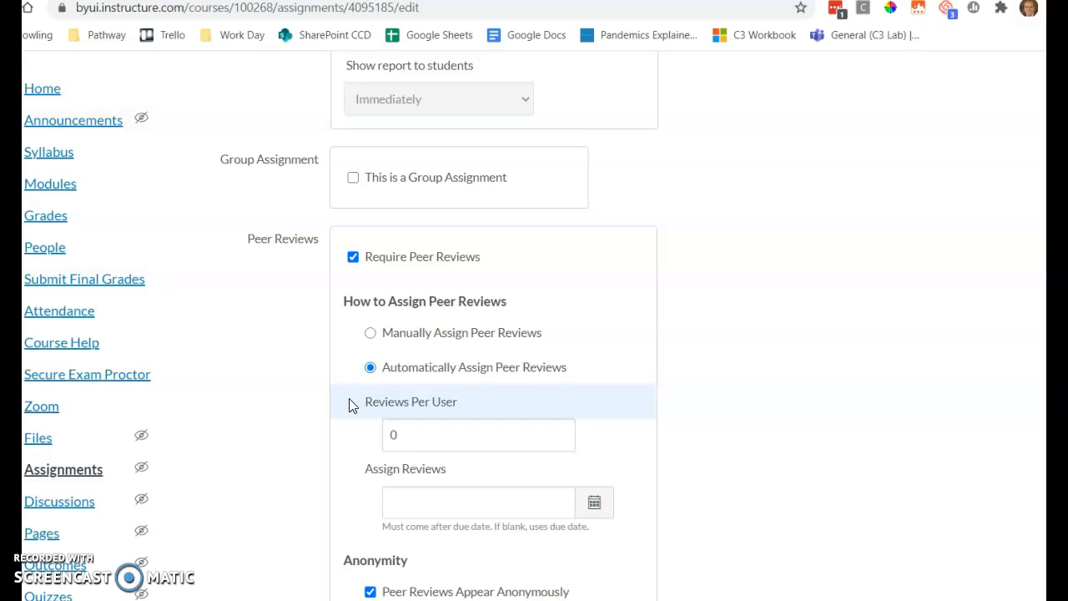
scroll(351, 404, "down", 1)
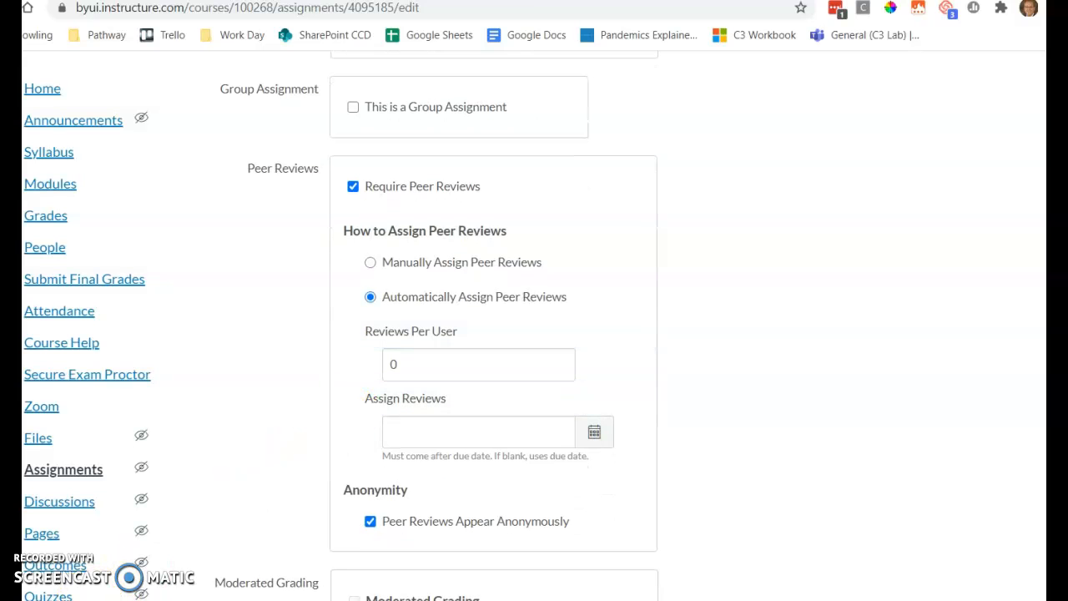
left_click(352, 187)
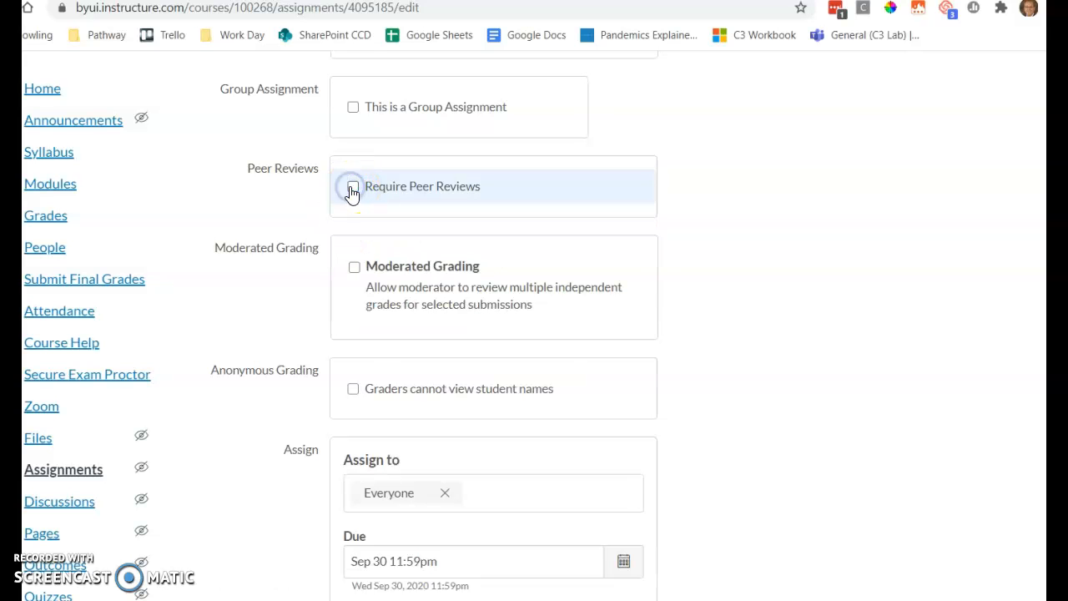
scroll(538, 367, "down", 3)
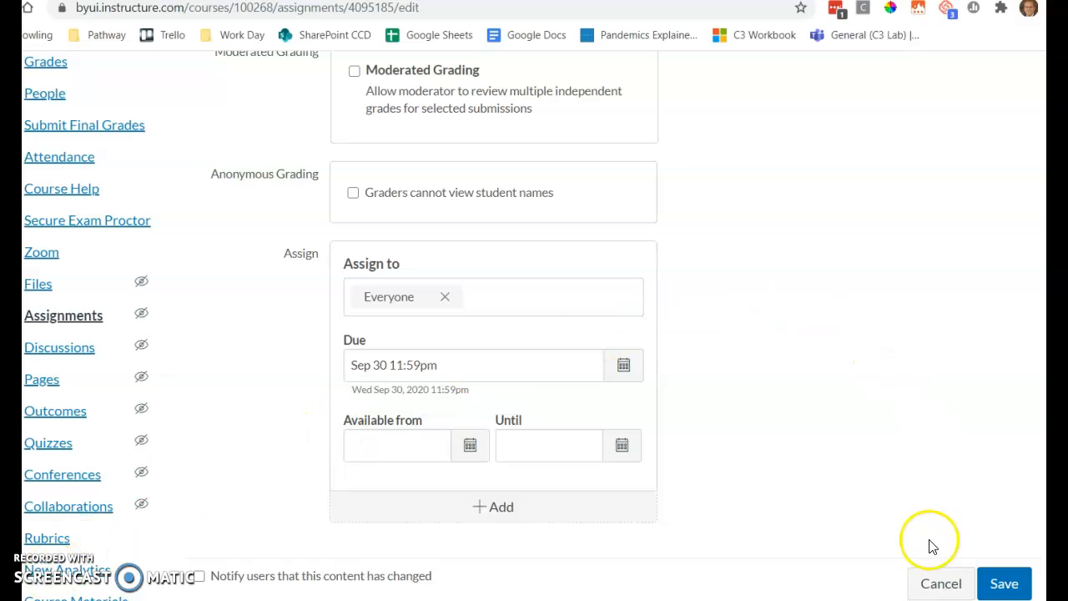
left_click(934, 583)
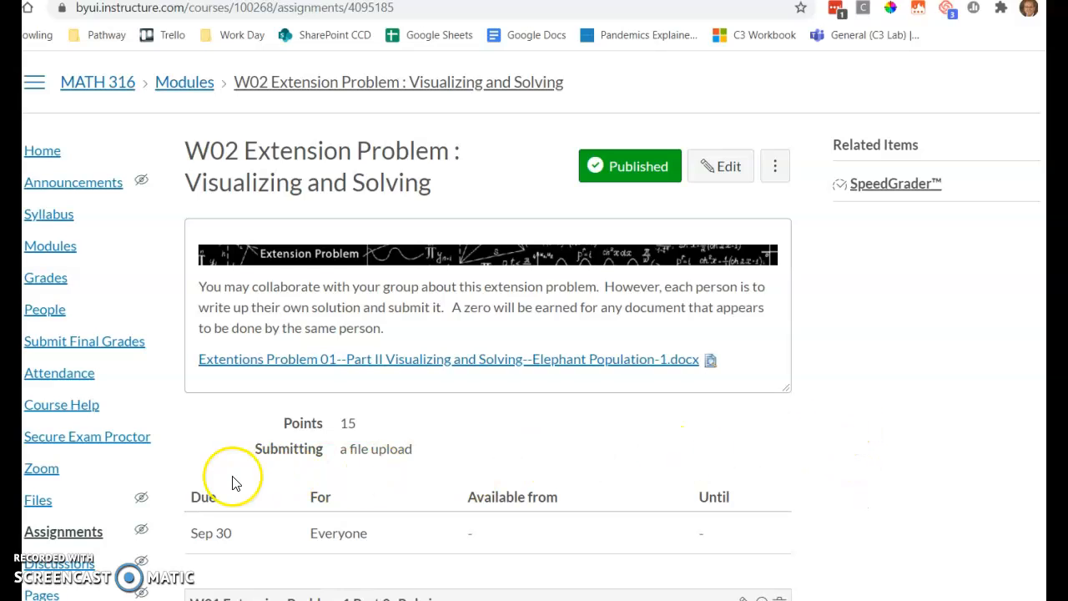
Return to the course's assignments list and look through the Homework and Group Quizzes items
left_click(70, 534)
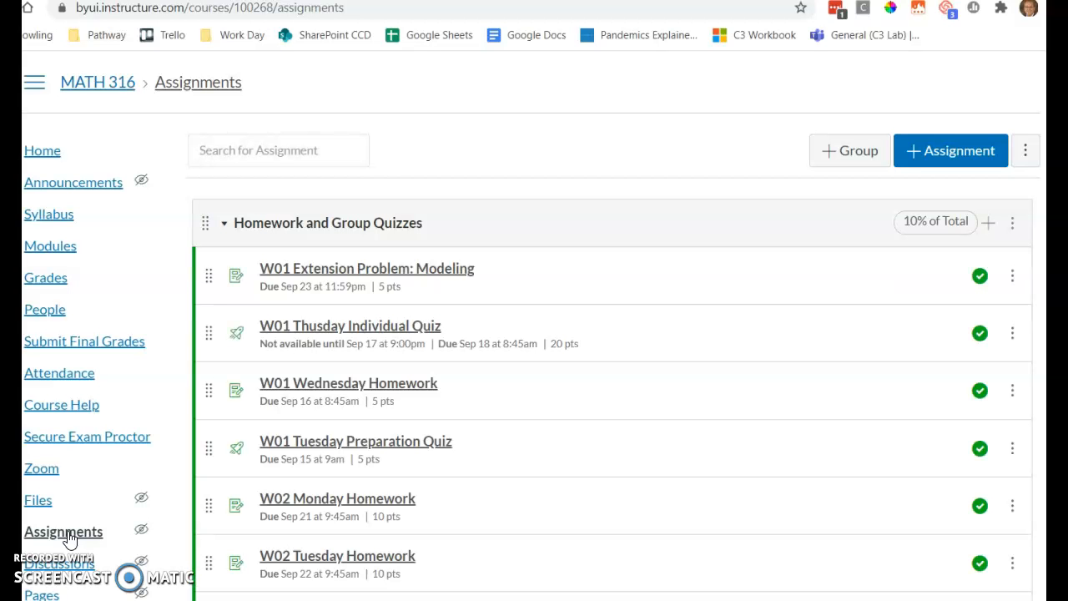
scroll(470, 355, "down", 10)
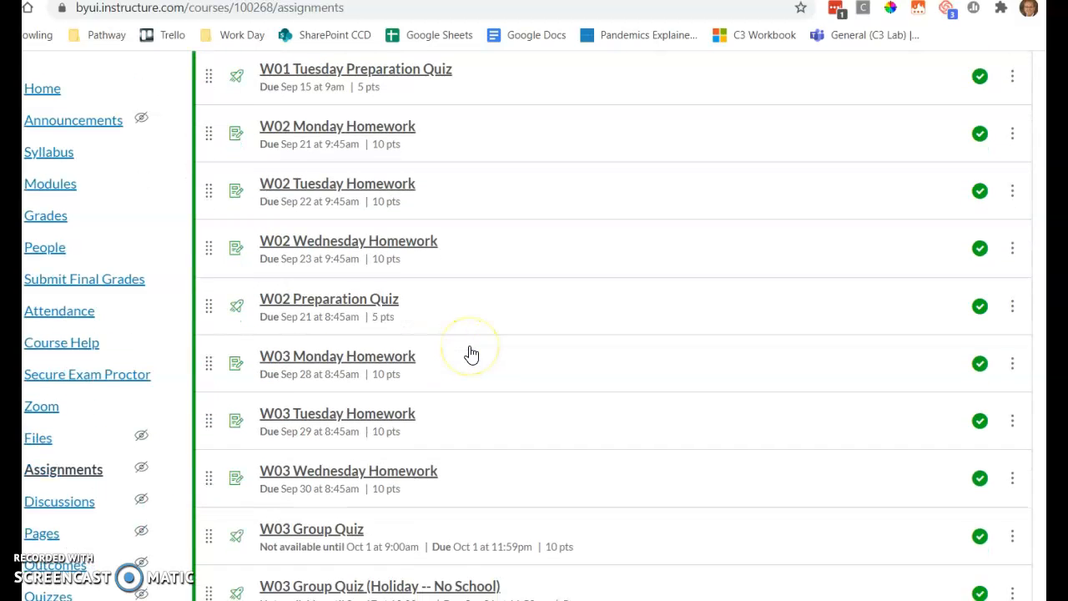
scroll(470, 354, "down", 6)
scroll(470, 355, "up", 15)
scroll(470, 353, "up", 1)
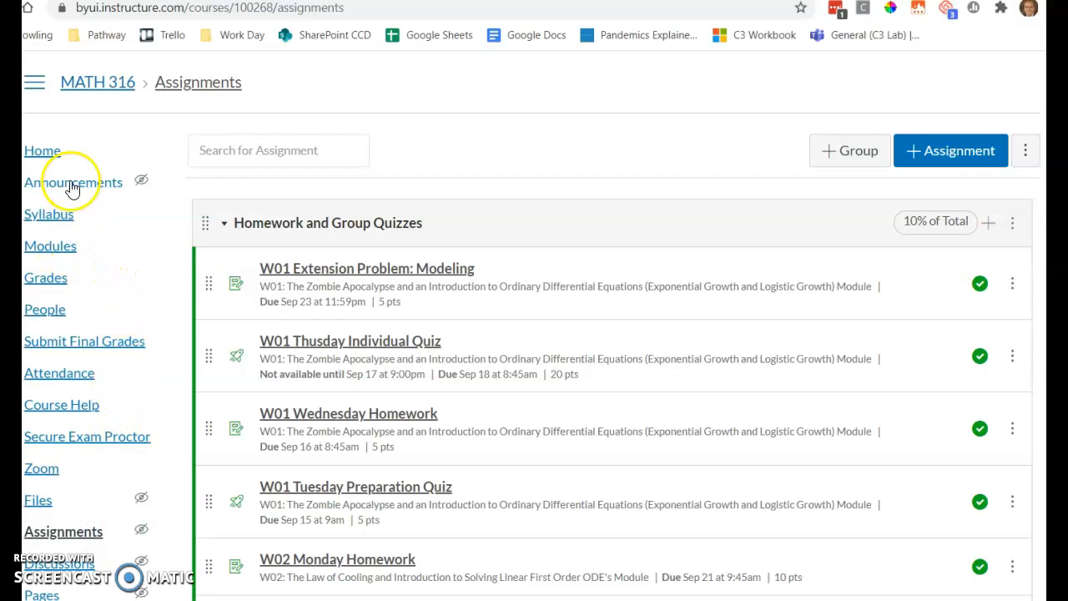
Open the course home page and review the Weeks grid and the Weekly Routine table
left_click(53, 152)
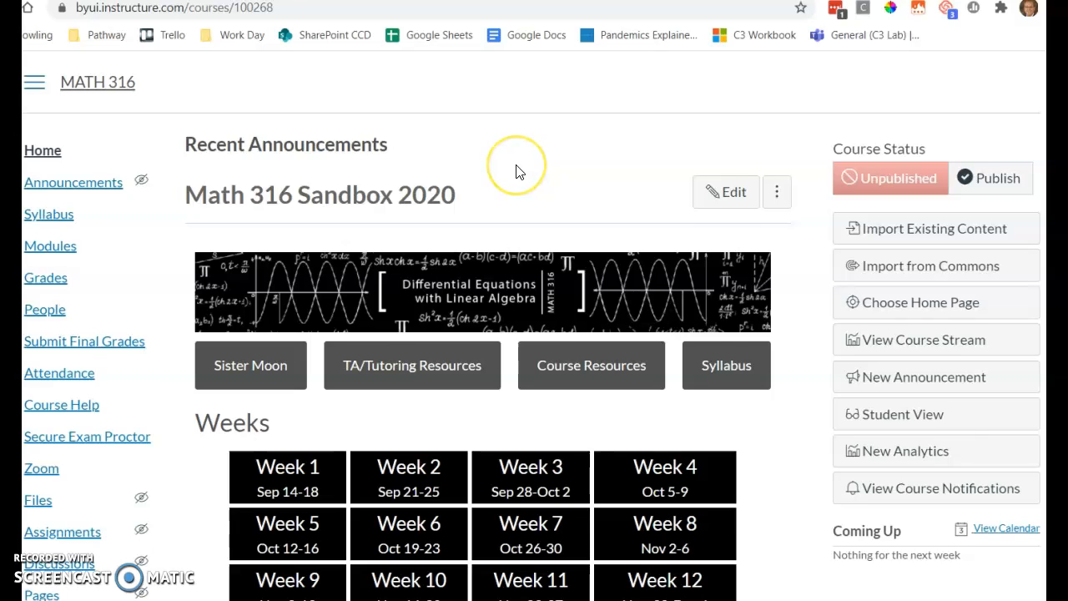
scroll(517, 167, "down", 2)
scroll(518, 170, "down", 1)
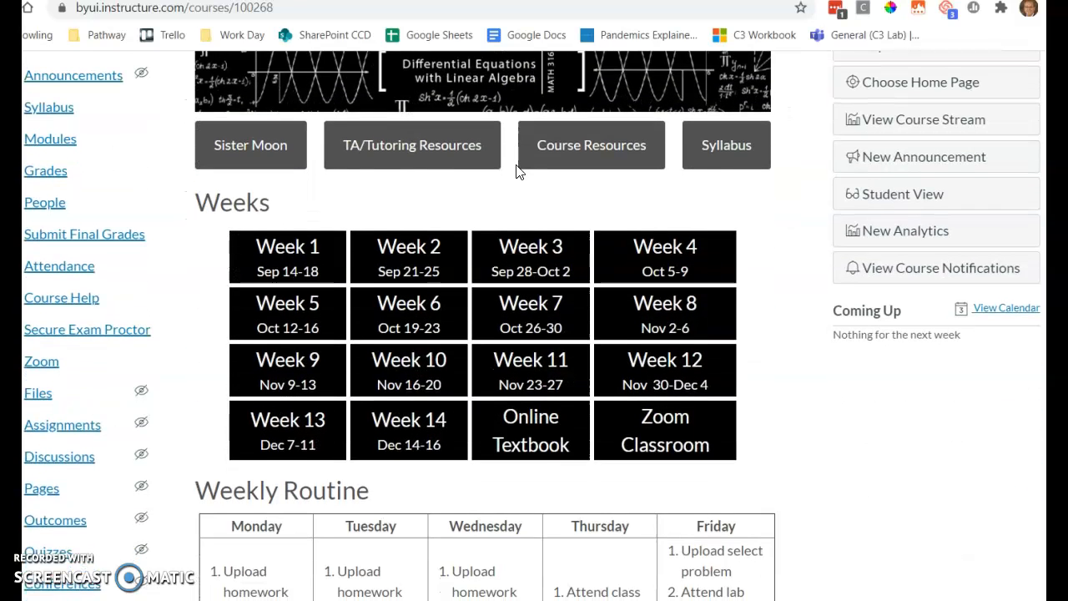
scroll(518, 171, "down", 2)
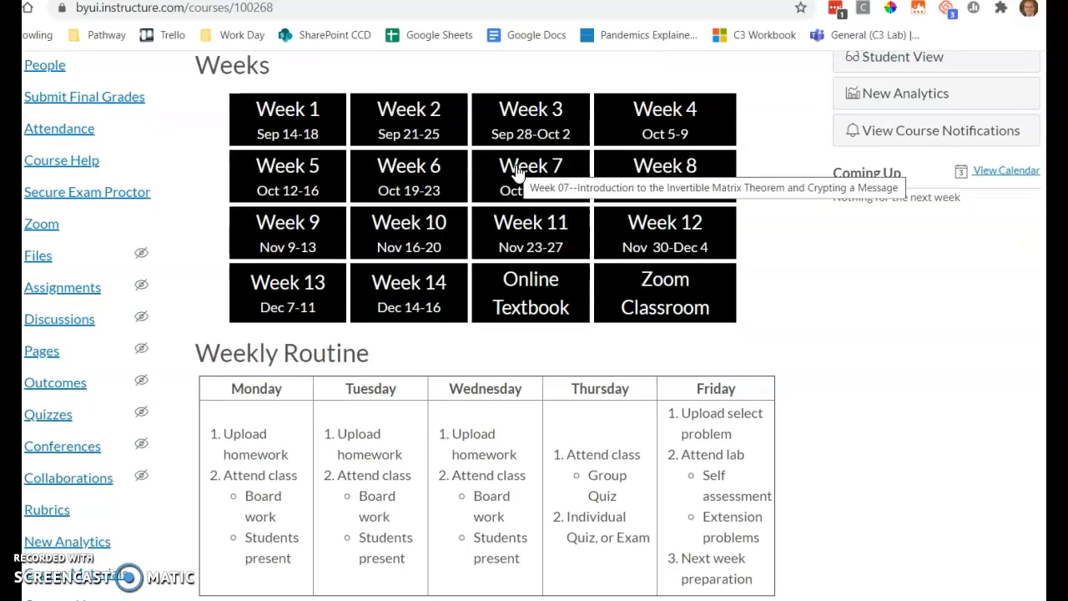
Open the Week 2 module from the home page and look through its daily items down to Friday's
left_click(423, 111)
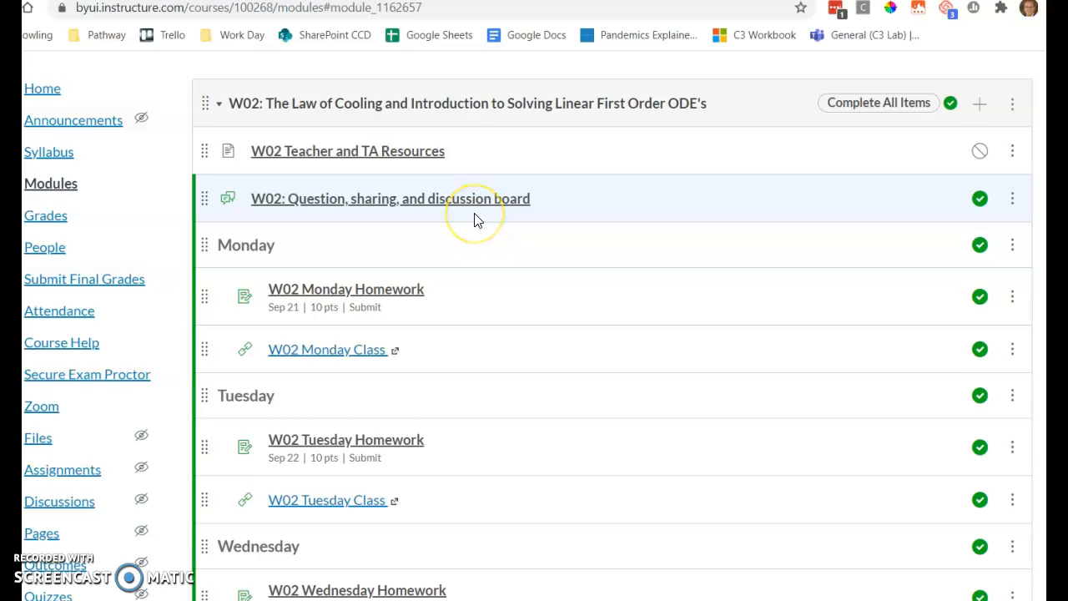
scroll(476, 219, "down", 4)
scroll(475, 220, "down", 2)
left_click(372, 434)
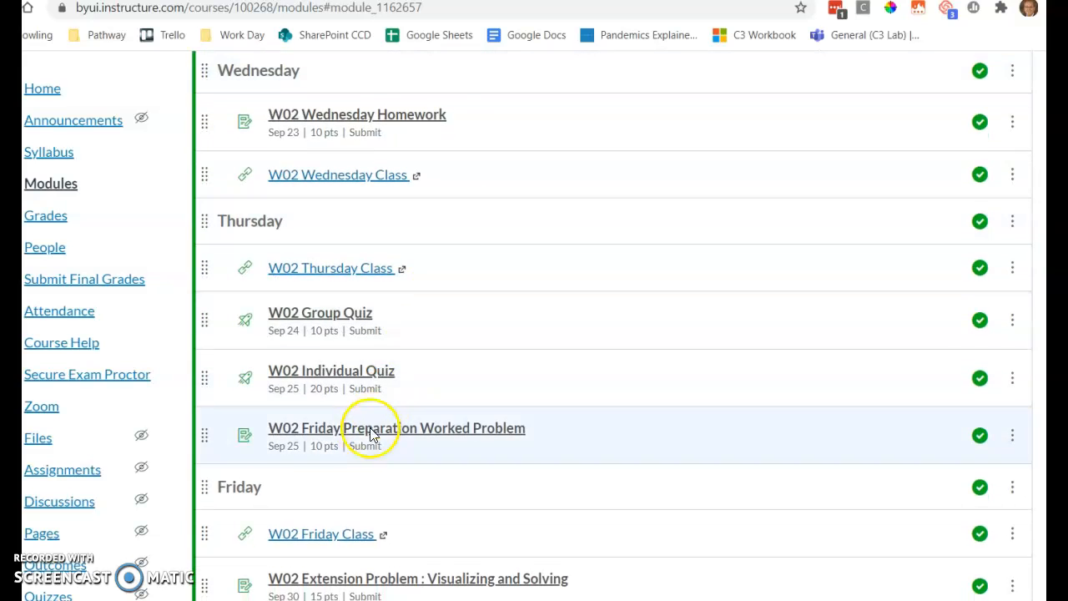
scroll(367, 438, "down", 2)
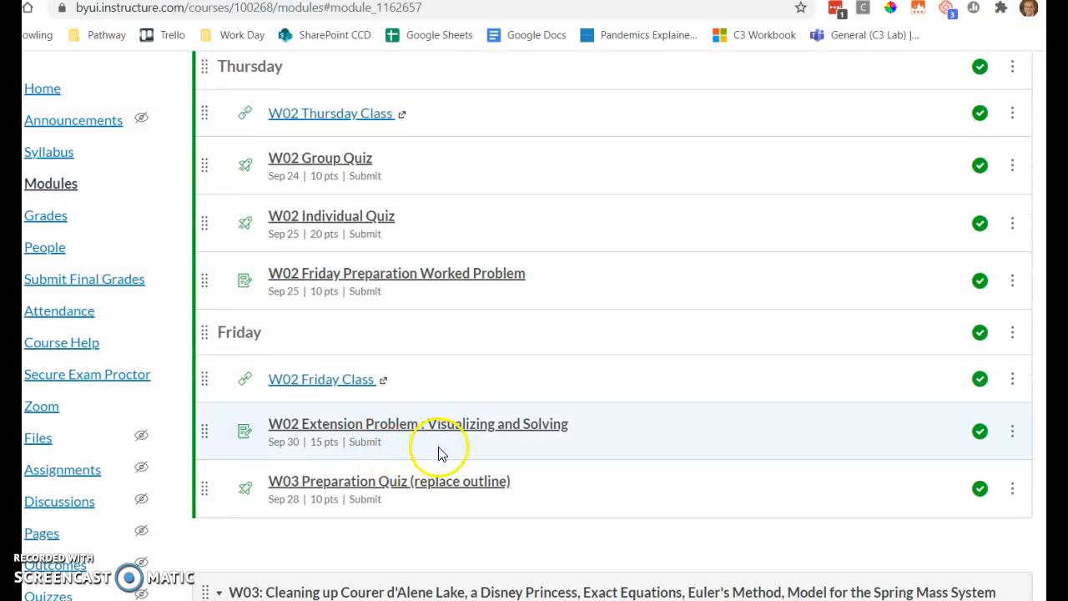